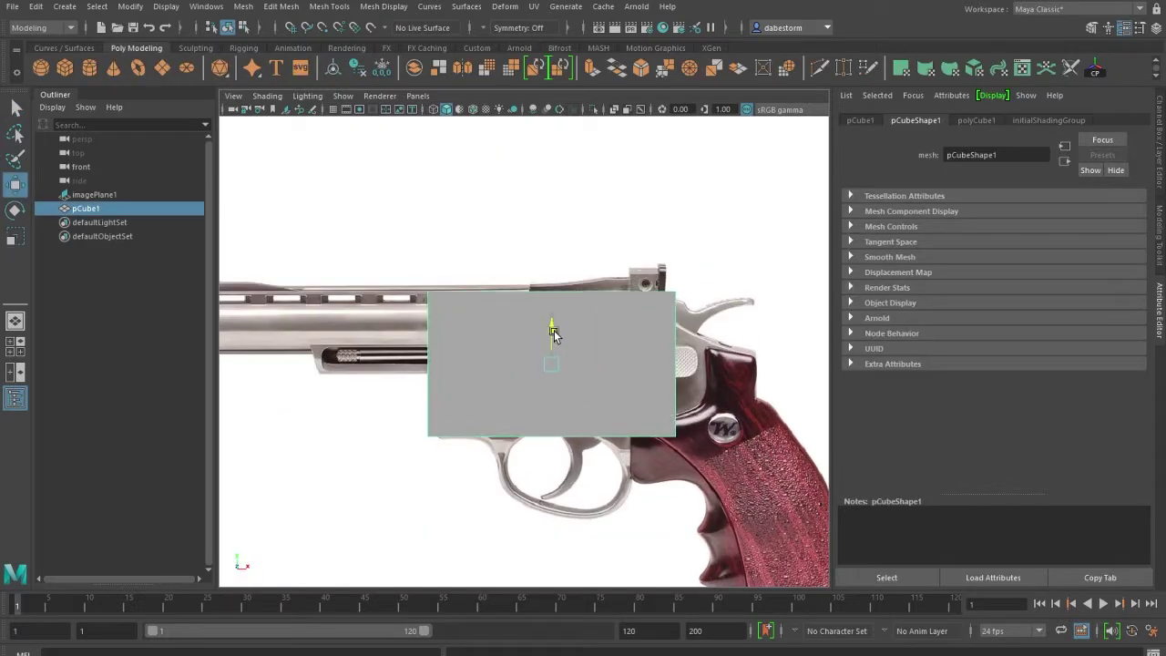
Insert two horizontal edge loops across the box, adjusting its bottom edge
{"action": "key", "text": "4"}
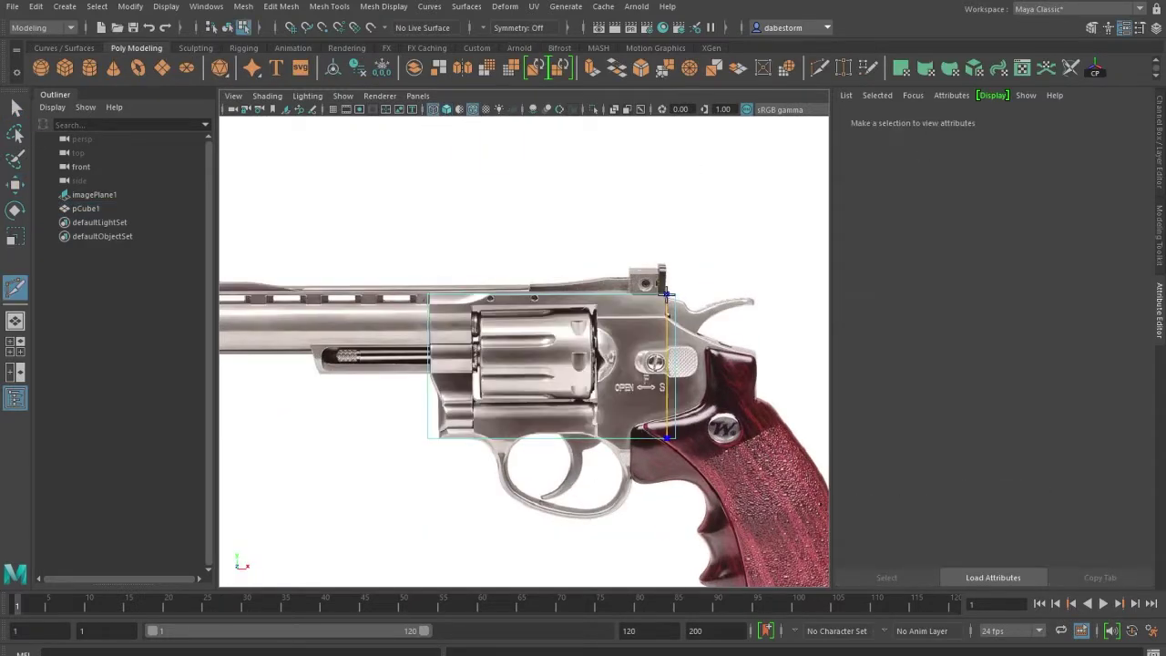
{"action": "left_click", "coordinate": [465, 419]}
{"action": "key", "text": "w"}
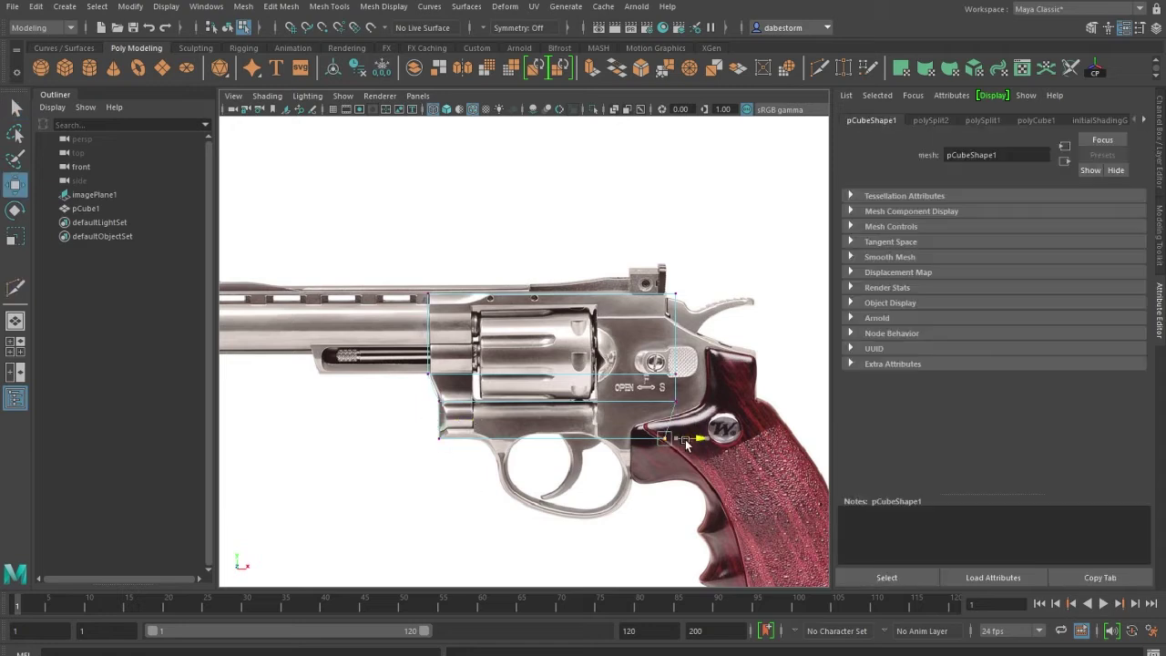
{"action": "key", "text": "g"}
{"action": "left_click", "coordinate": [680, 316]}
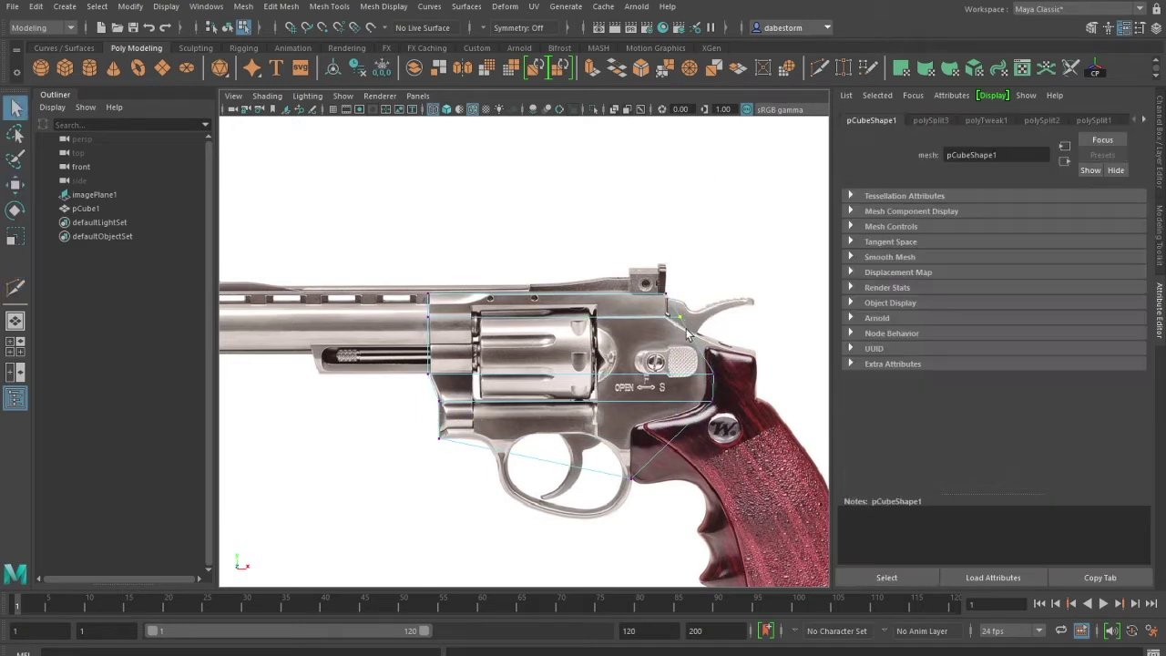
{"action": "key", "text": "g"}
{"action": "left_click", "coordinate": [747, 340]}
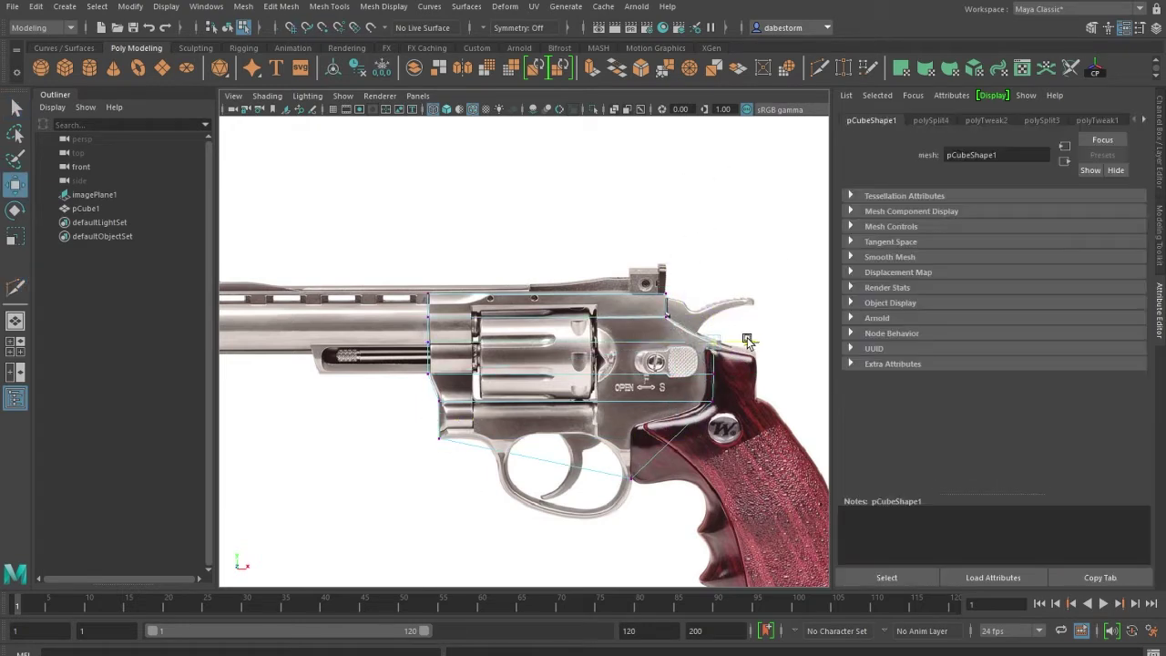
{"action": "left_click", "coordinate": [726, 302]}
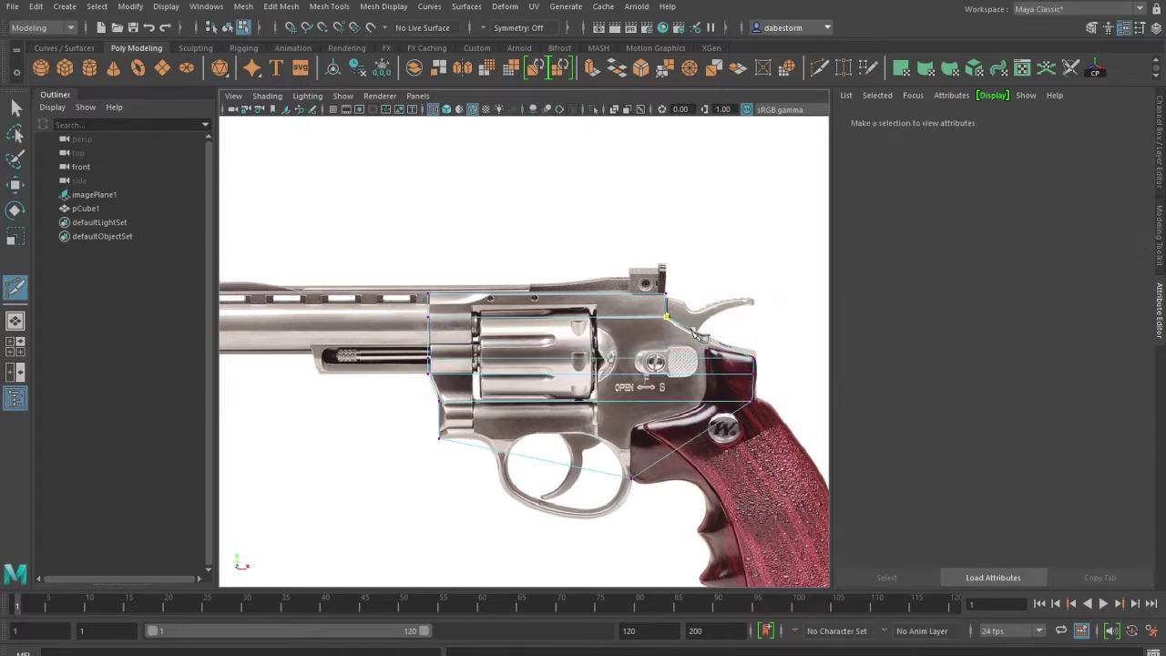
Cut a vertical edge loop and move its points onto the frame outline
{"action": "left_click", "coordinate": [516, 428]}
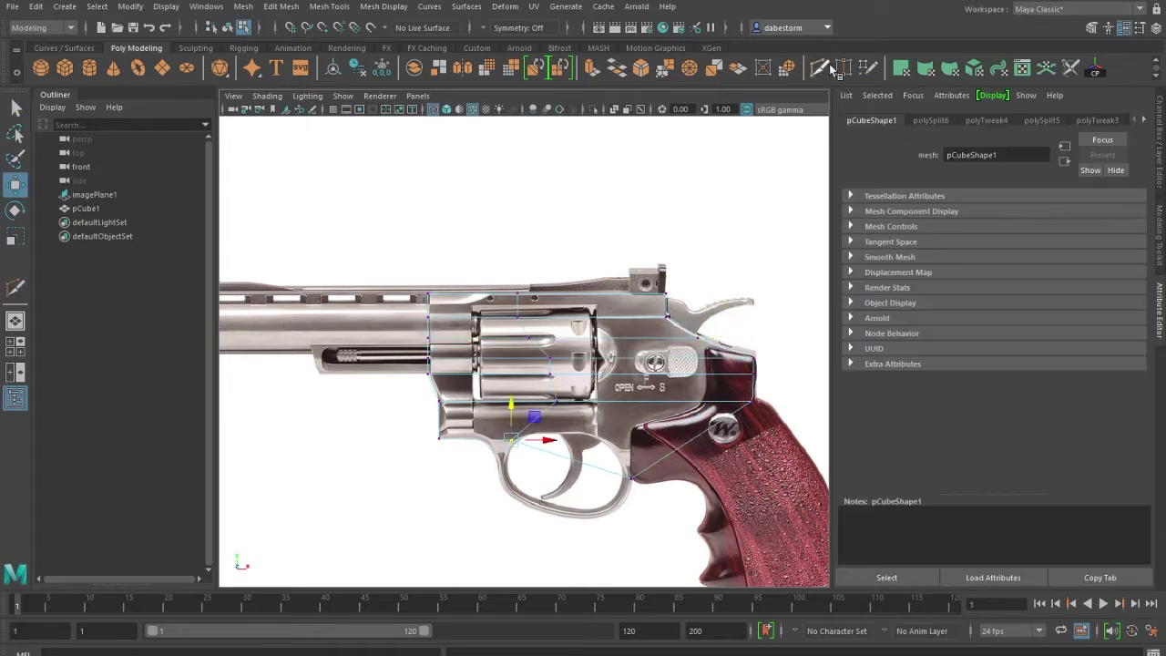
{"action": "key", "text": "g"}
{"action": "left_click", "coordinate": [627, 429]}
{"action": "key", "text": "w"}
{"action": "left_click", "coordinate": [563, 459]}
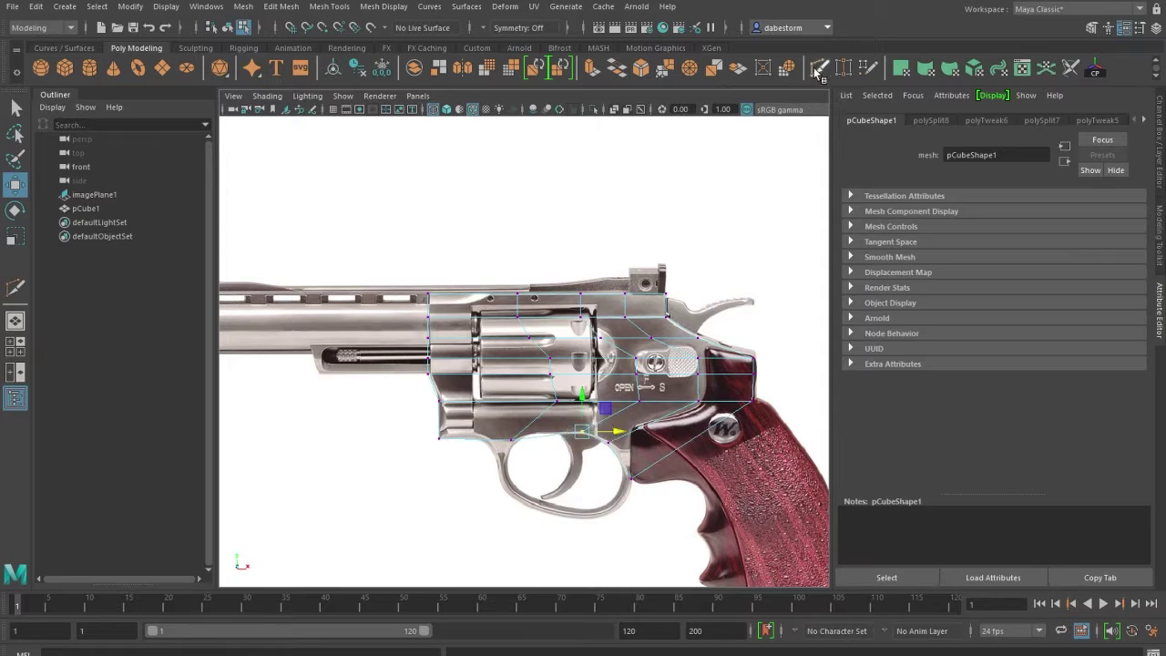
Narrow the frame's lower edges by scaling them in the side view
{"action": "key", "text": "space"}
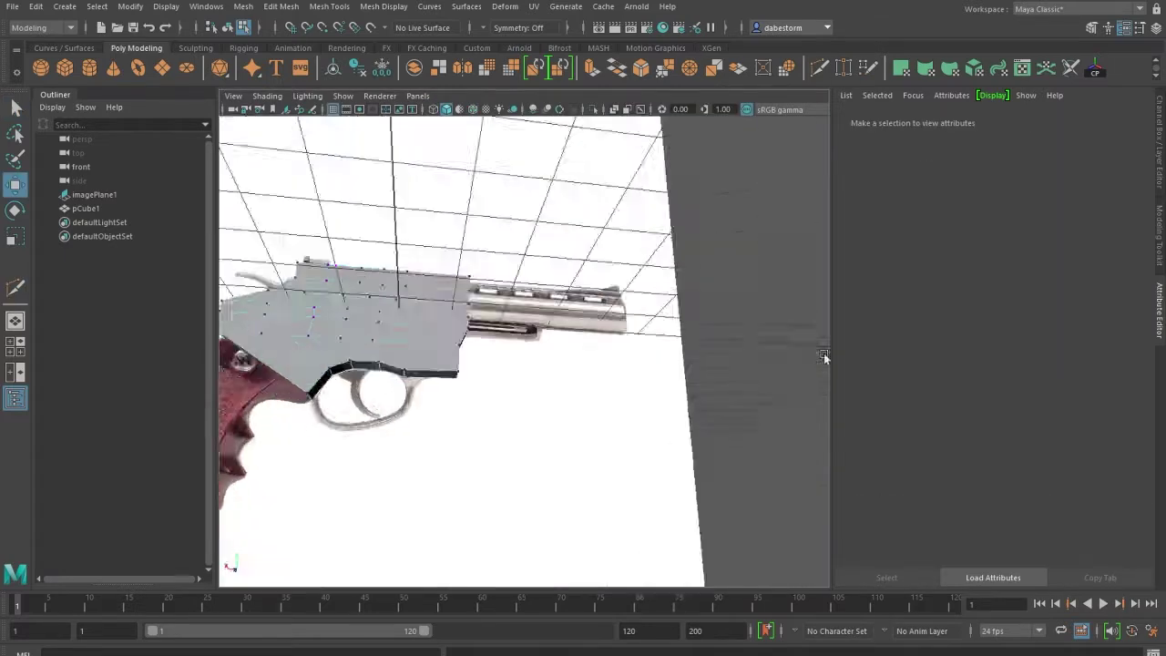
{"action": "key", "text": "4"}
{"action": "key", "text": "F10"}
{"action": "key", "text": "r"}
{"action": "key", "text": "space"}
{"action": "key", "text": "space"}
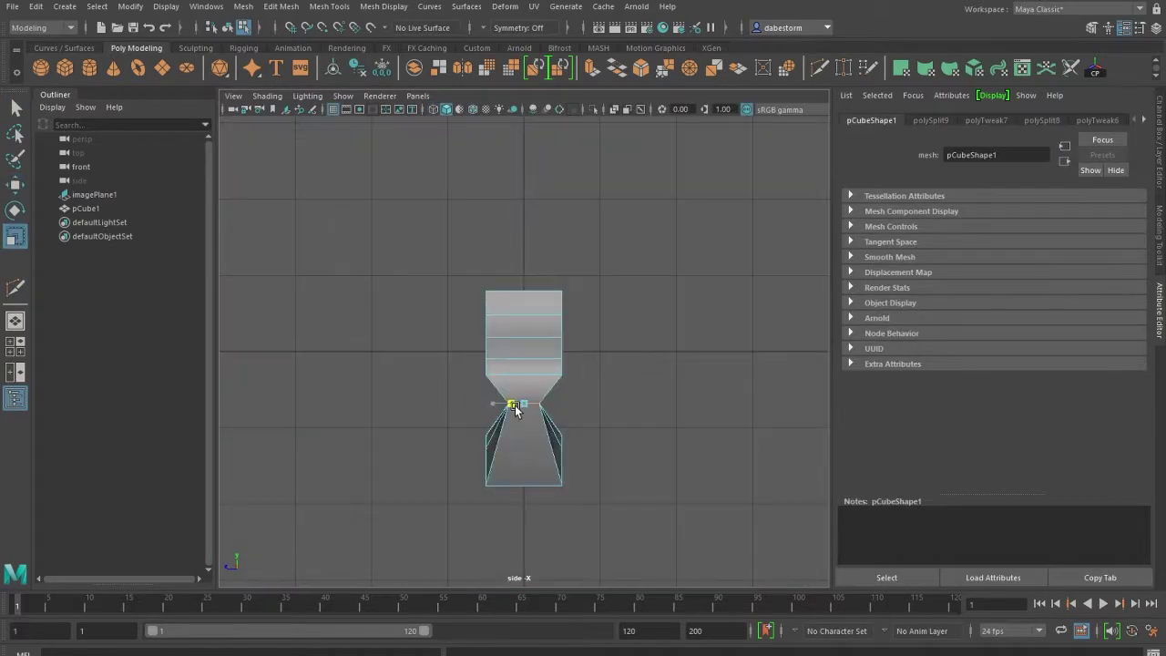
{"action": "key", "text": "space"}
{"action": "key", "text": "space"}
{"action": "key", "text": "space"}
{"action": "key", "text": "space"}
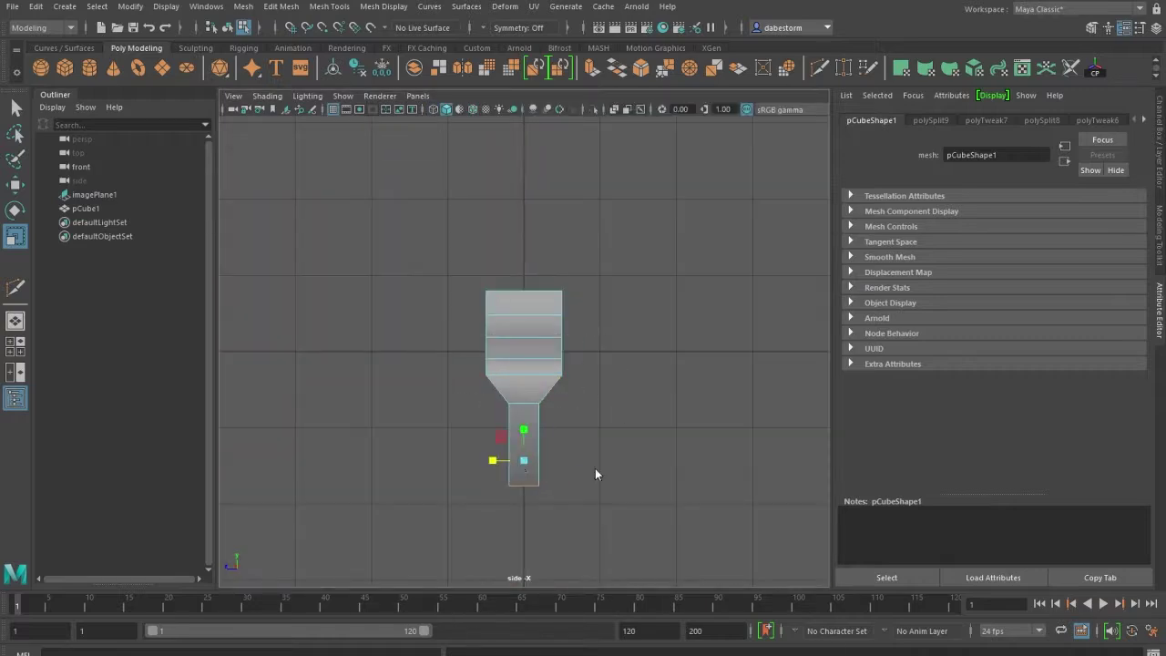
{"action": "left_click", "coordinate": [596, 474]}
{"action": "key", "text": "space"}
{"action": "mouse_move", "coordinate": [720, 404]}
{"action": "left_mouse_down", "text": "alt"}
{"action": "mouse_move", "coordinate": [689, 337]}
{"action": "mouse_move", "coordinate": [546, 319]}
{"action": "left_mouse_up", "text": "alt"}
Extrude a face on the frame's side outward to extend the block
{"action": "key", "text": "y"}
{"action": "key", "text": "q"}
{"action": "key", "text": "F11"}
{"action": "left_click", "coordinate": [505, 318]}
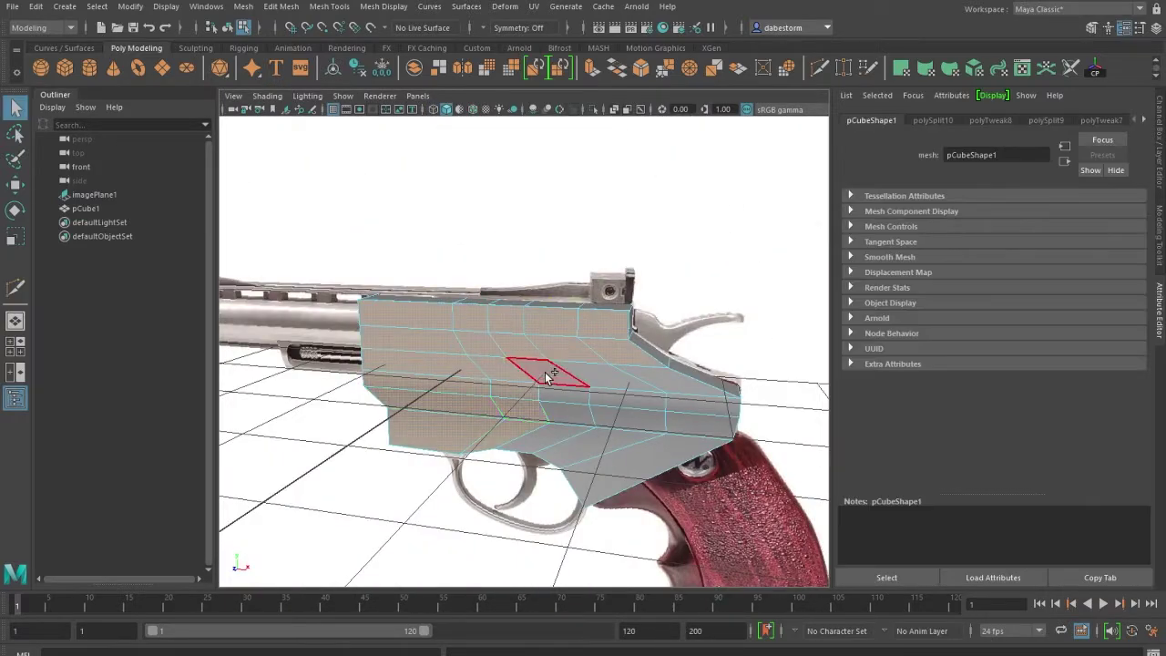
{"action": "key", "text": "ctrl+e"}
{"action": "left_click_drag", "start_coordinate": [638, 346], "coordinate": [729, 273], "text": "alt"}
{"action": "left_click", "coordinate": [818, 67]}
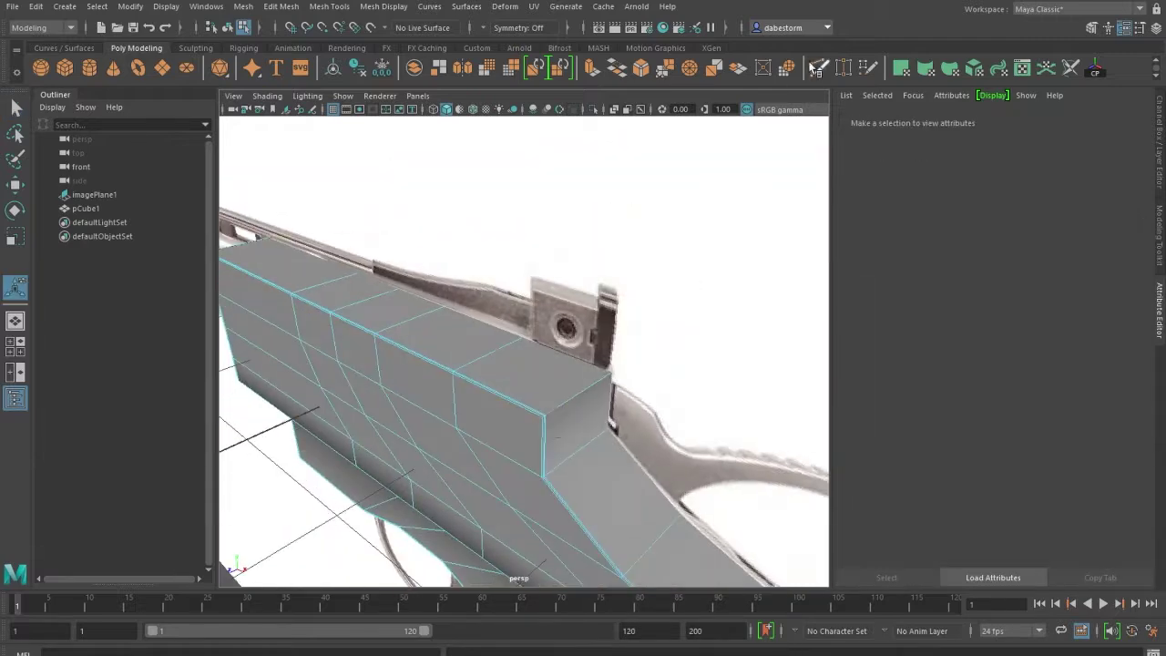
{"action": "scroll", "coordinate": [641, 468], "scroll_direction": "up", "scroll_amount": 5}
{"action": "scroll", "coordinate": [697, 372], "scroll_direction": "down", "scroll_amount": 5}
{"action": "scroll", "coordinate": [575, 291], "scroll_direction": "up", "scroll_amount": 5}
{"action": "mouse_move", "coordinate": [574, 291]}
{"action": "left_mouse_down", "text": "alt"}
{"action": "mouse_move", "coordinate": [658, 414]}
{"action": "mouse_move", "coordinate": [521, 447]}
{"action": "mouse_move", "coordinate": [516, 299]}
{"action": "mouse_move", "coordinate": [685, 437]}
{"action": "mouse_move", "coordinate": [397, 434]}
{"action": "mouse_move", "coordinate": [554, 265]}
{"action": "left_mouse_up", "text": "alt"}
Multi-Cut new edges on Base and extrude faces down to form the trigger guard
{"action": "key", "text": "w"}
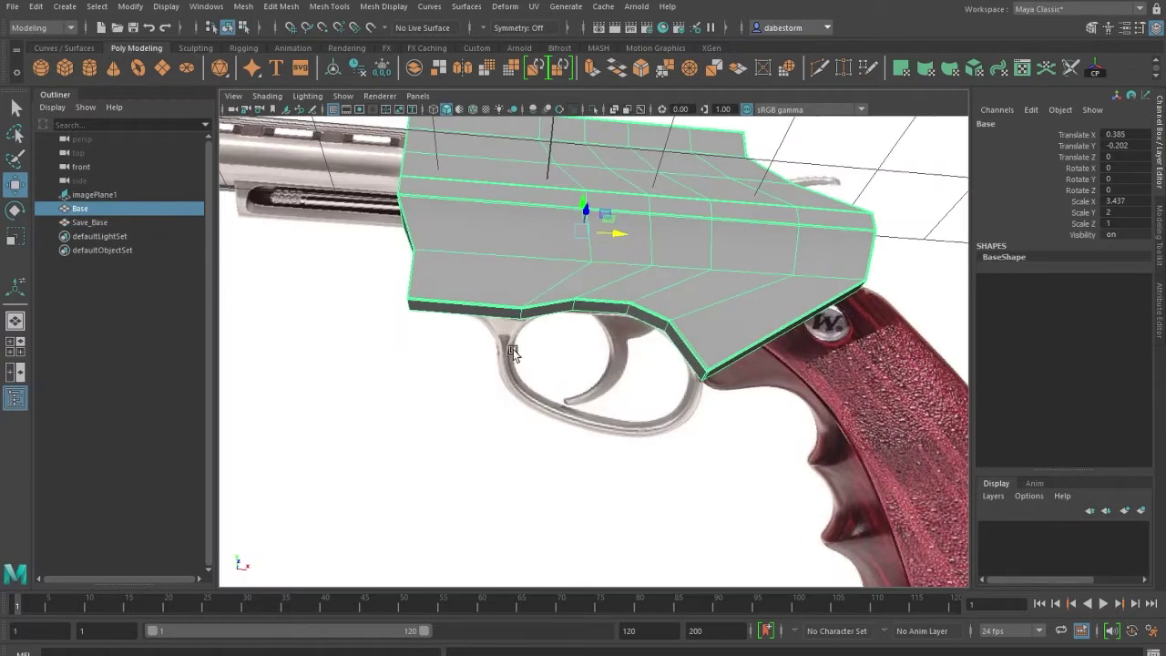
{"action": "key", "text": "w"}
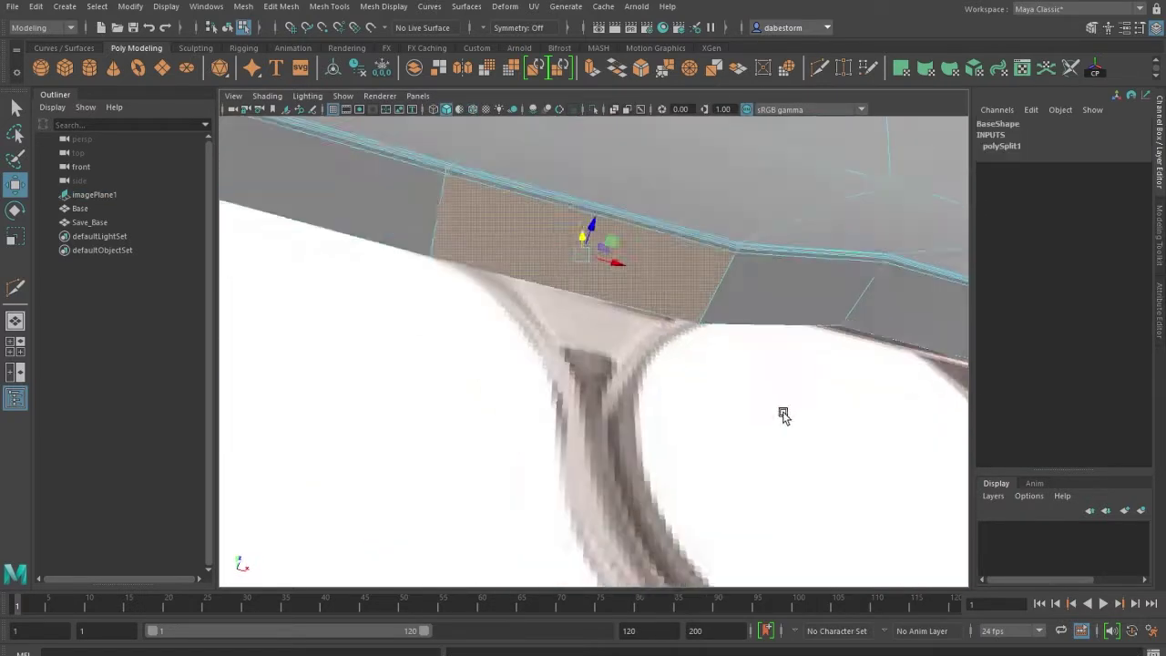
{"action": "key", "text": "y"}
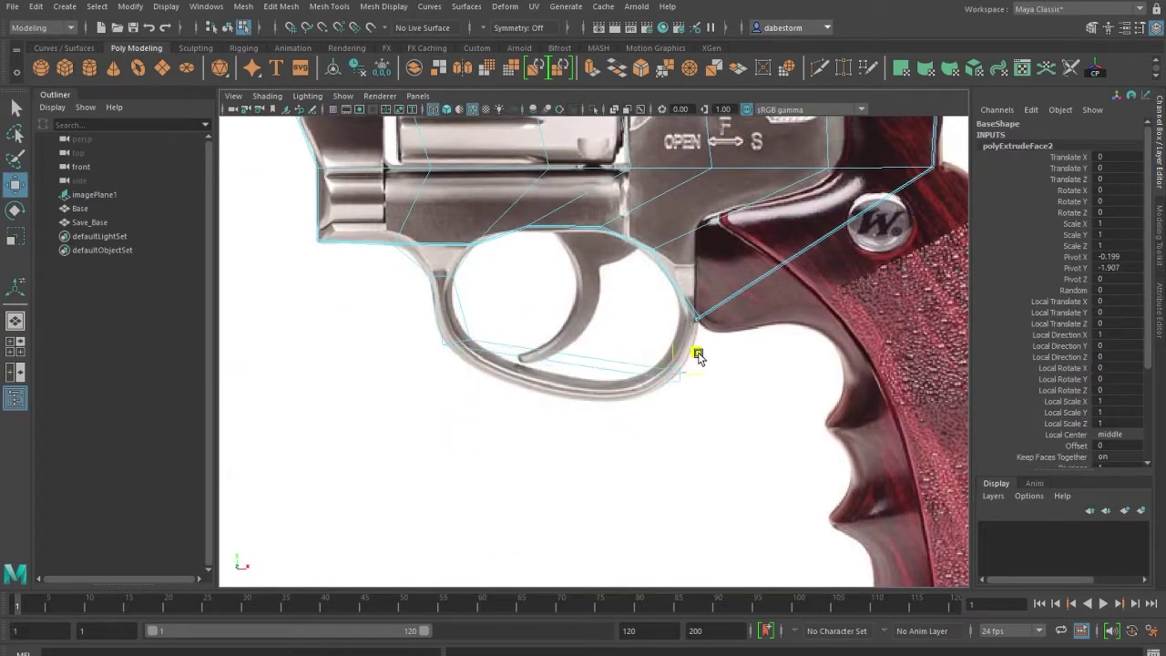
{"action": "key", "text": "y"}
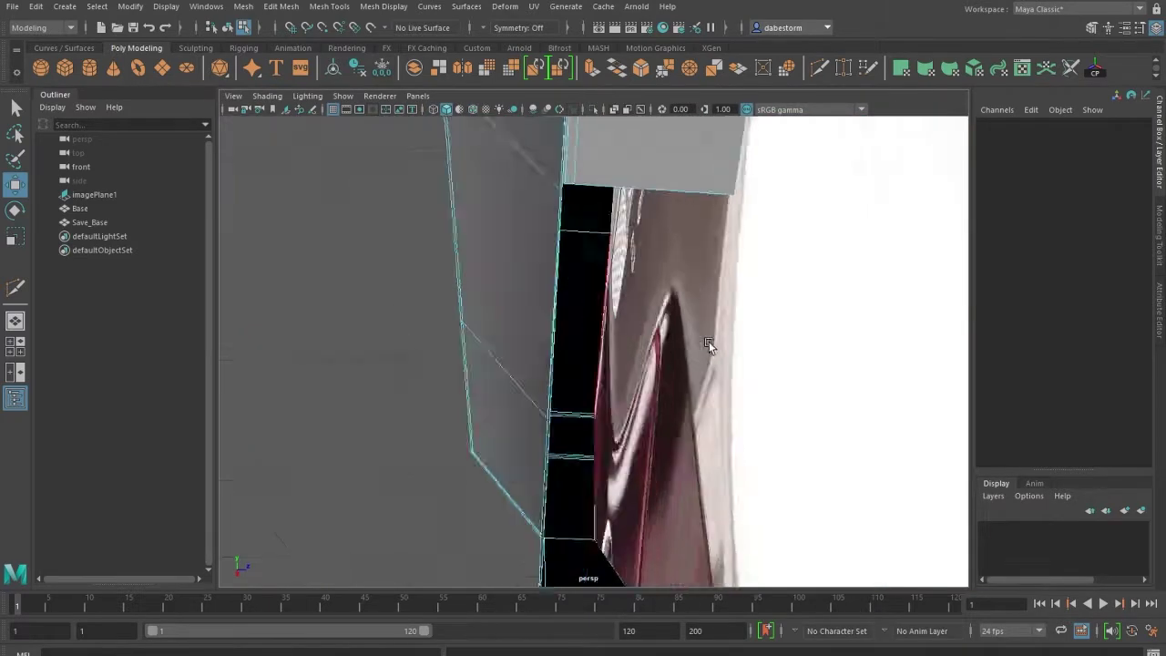
{"action": "key", "text": "ctrl+e"}
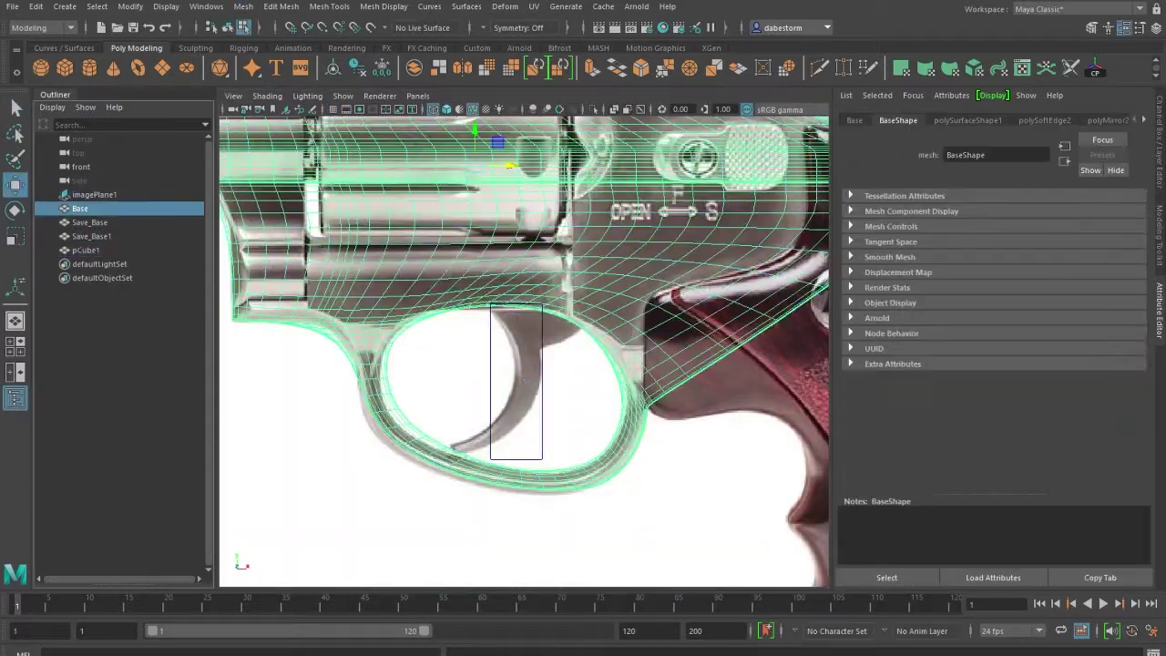
Review the trigger's channel and layer settings and return to object selection
{"action": "key", "text": "ctrl+a"}
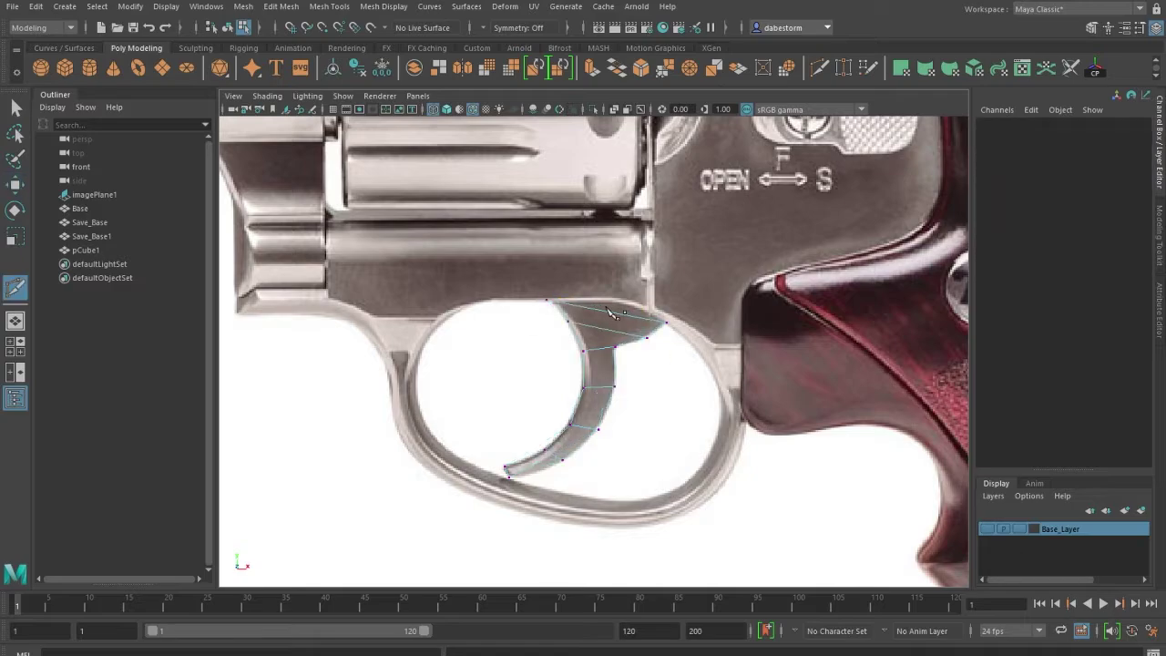
{"action": "key", "text": "F8"}
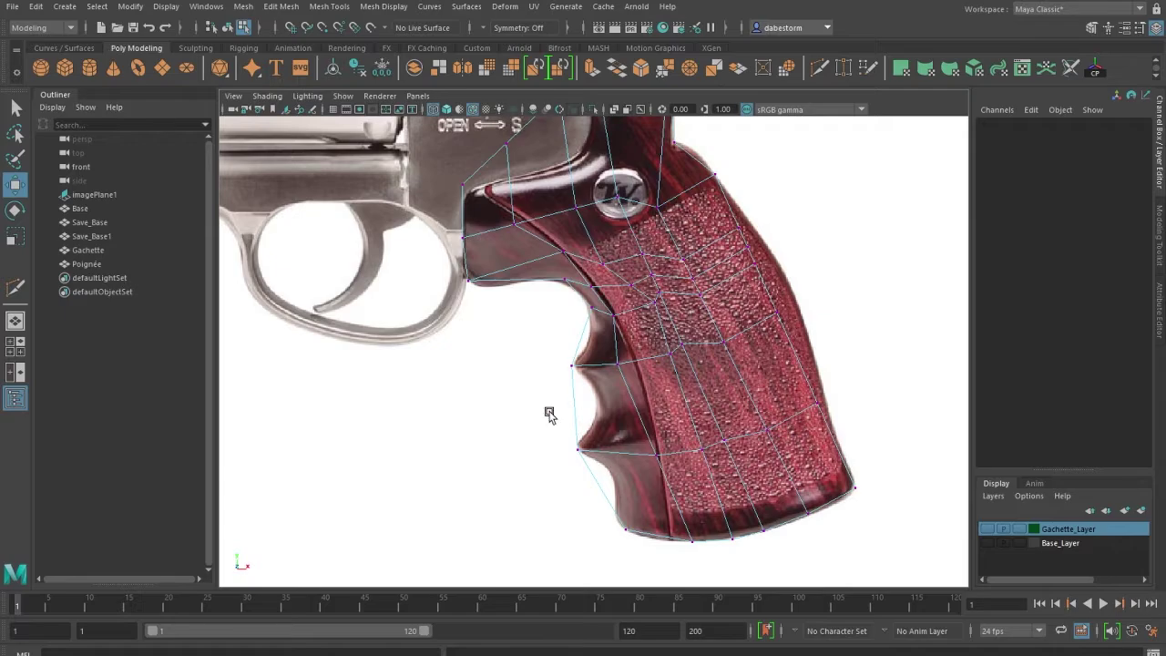
Turn off smooth preview on the grip and move the grip into place
{"action": "key", "text": "1"}
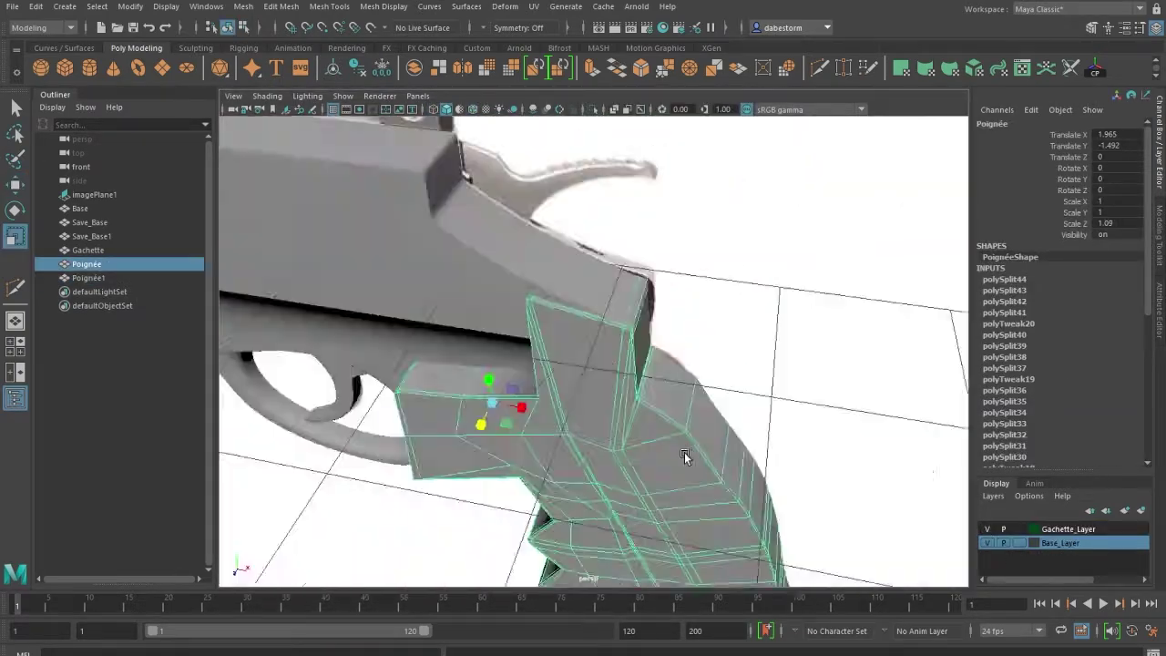
{"action": "key", "text": "w"}
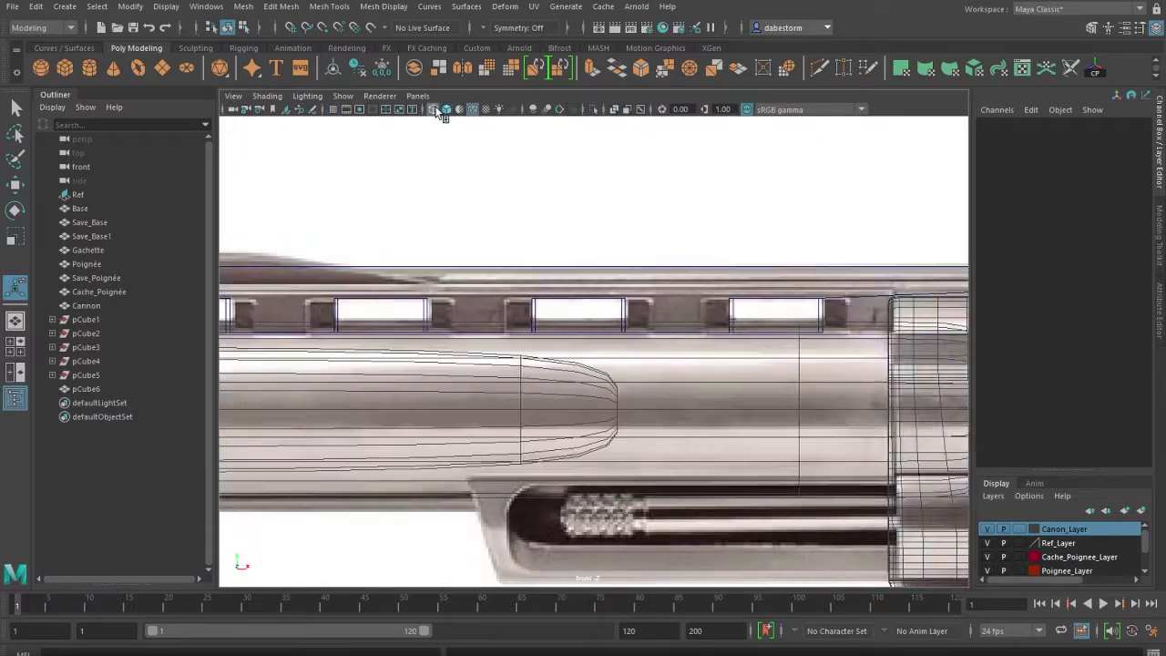
Enter edge mode on the barrel and change the viewport layout
{"action": "key", "text": "F10"}
{"action": "key", "text": "space"}
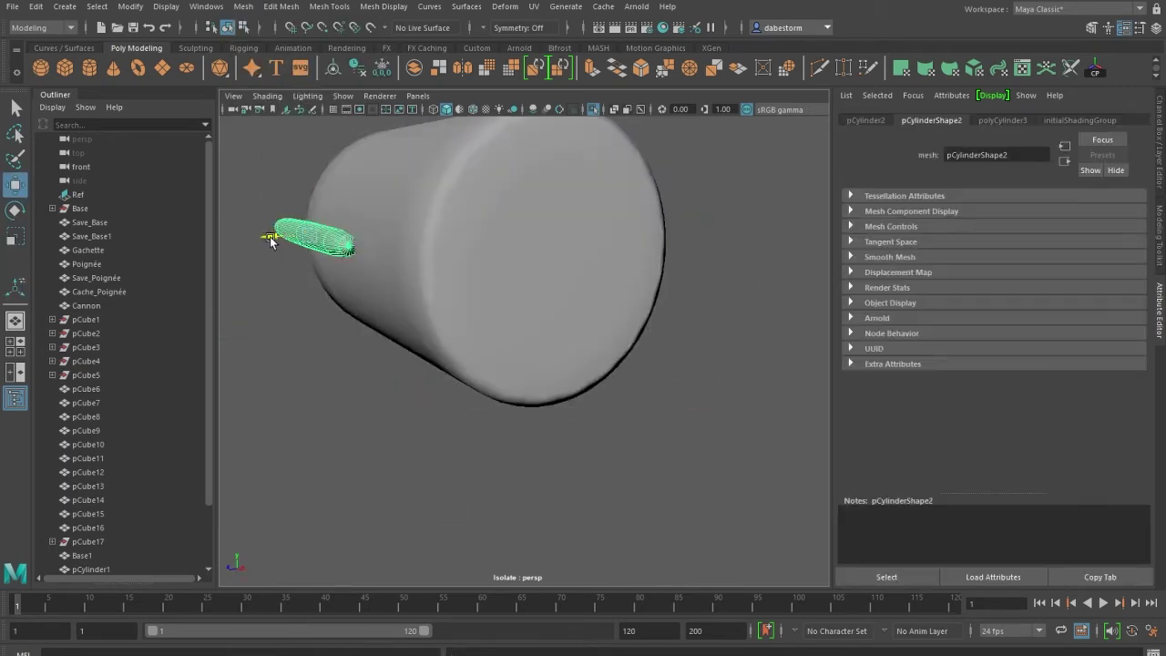
Create a new primitive and enable Round Cap on the cylinder for a bullet shape
{"action": "left_click", "coordinate": [42, 70]}
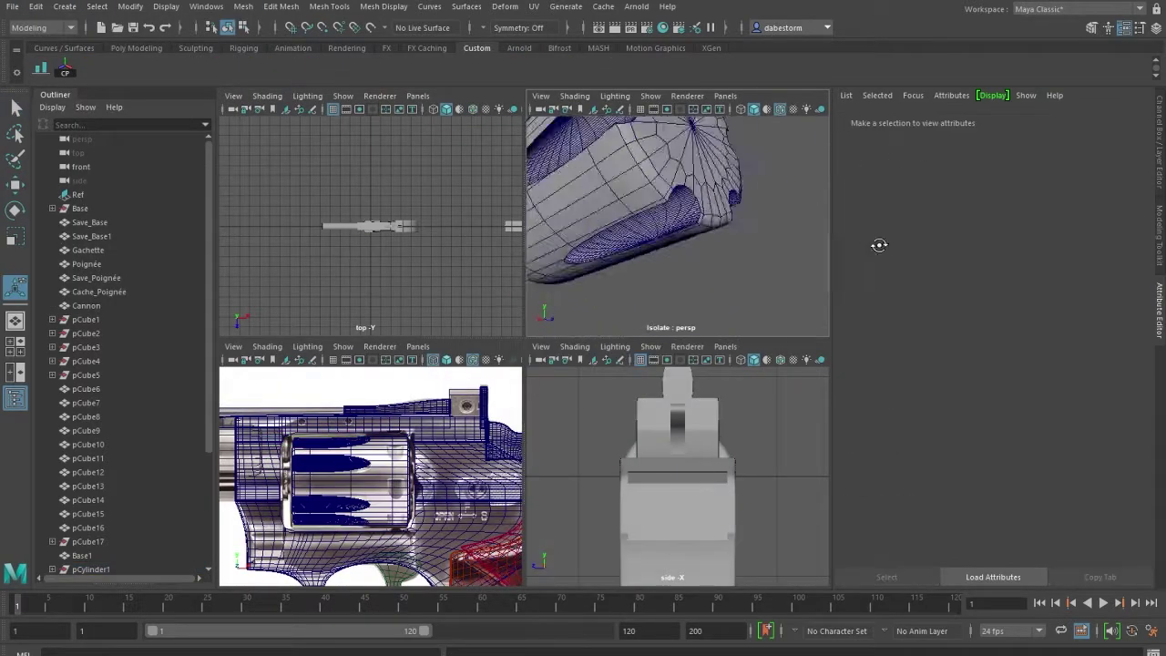
{"action": "left_click_drag", "start_coordinate": [737, 279], "coordinate": [720, 278], "text": "alt"}
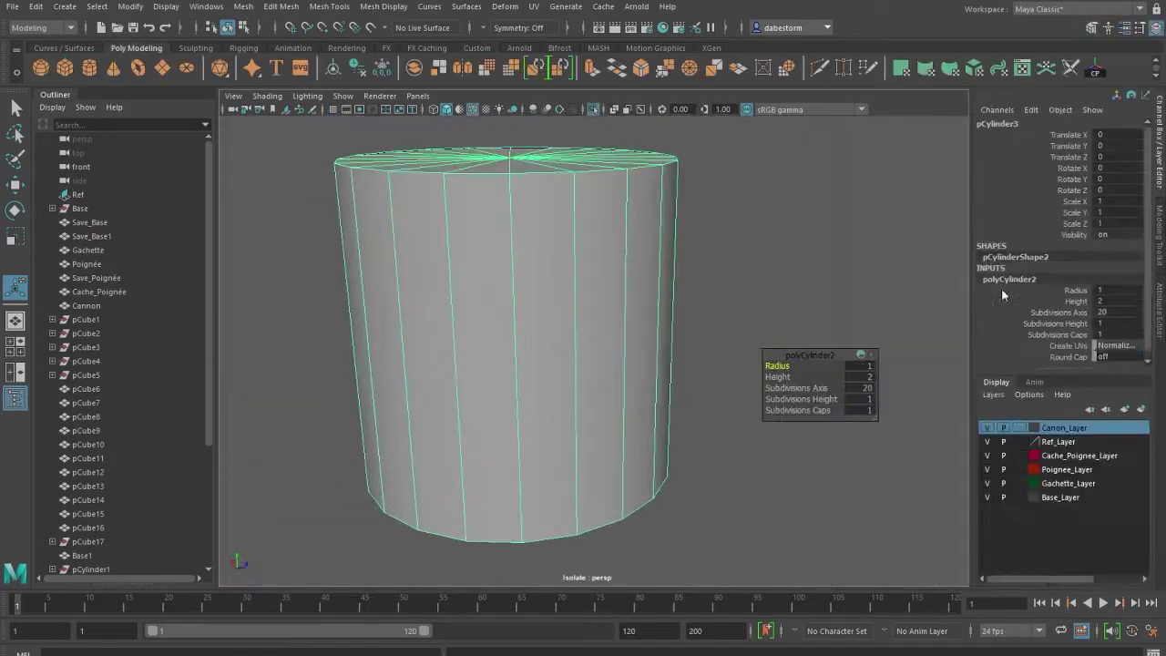
{"action": "left_click", "coordinate": [1071, 329]}
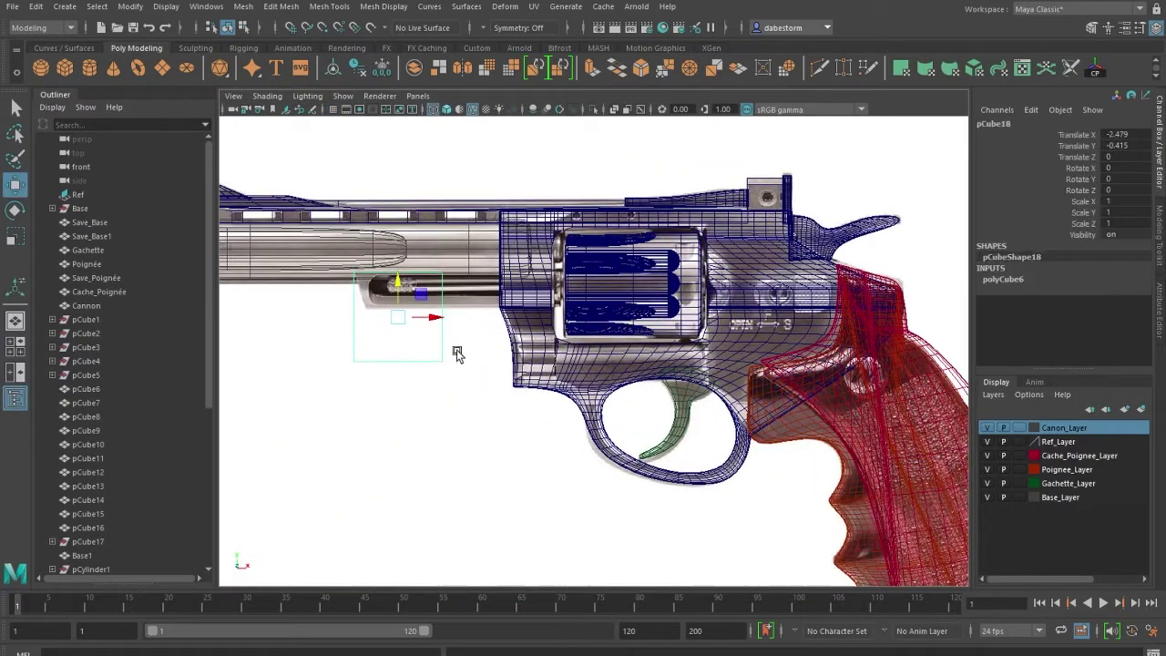
Scale the new pCube18 box under the barrel, then return to object selection
{"action": "key", "text": "r"}
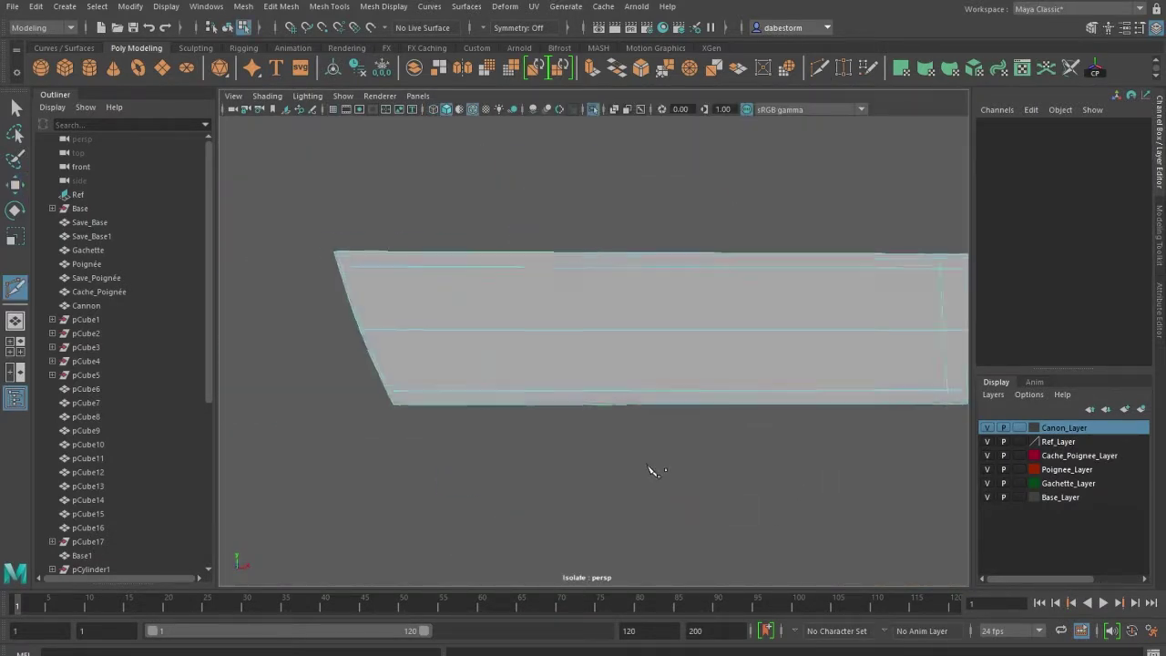
{"action": "key", "text": "F8"}
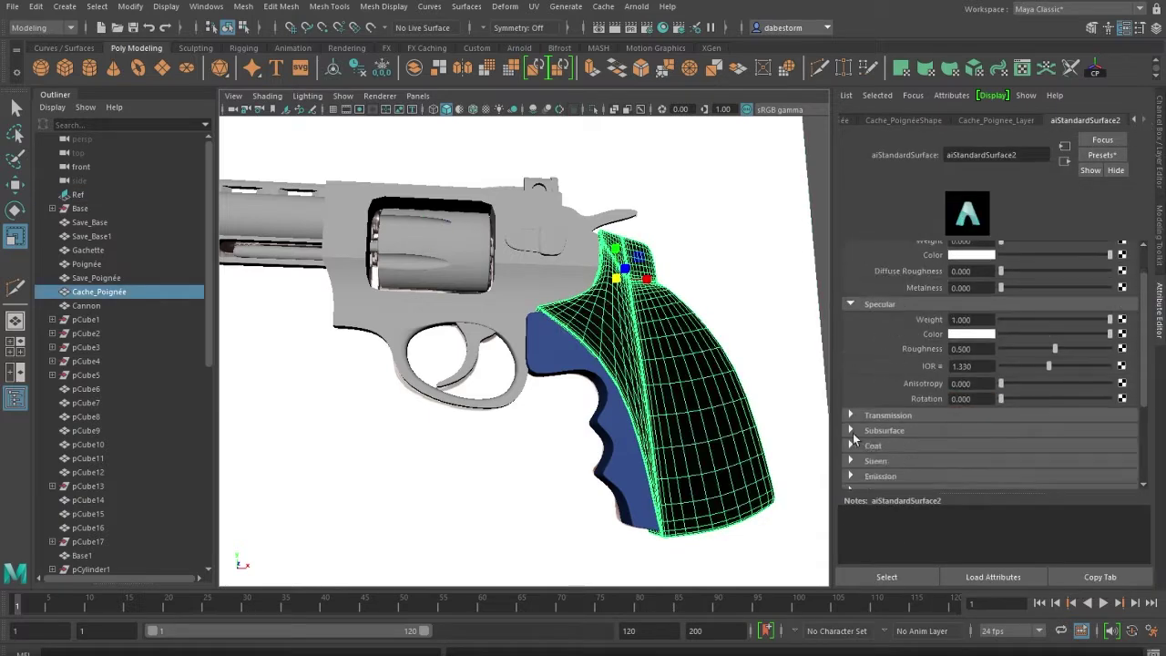
Apply a metal aiStandardSurface preset to the frame parts, add a sky dome light and render
{"action": "left_click", "coordinate": [851, 430]}
{"action": "left_click", "coordinate": [1101, 154]}
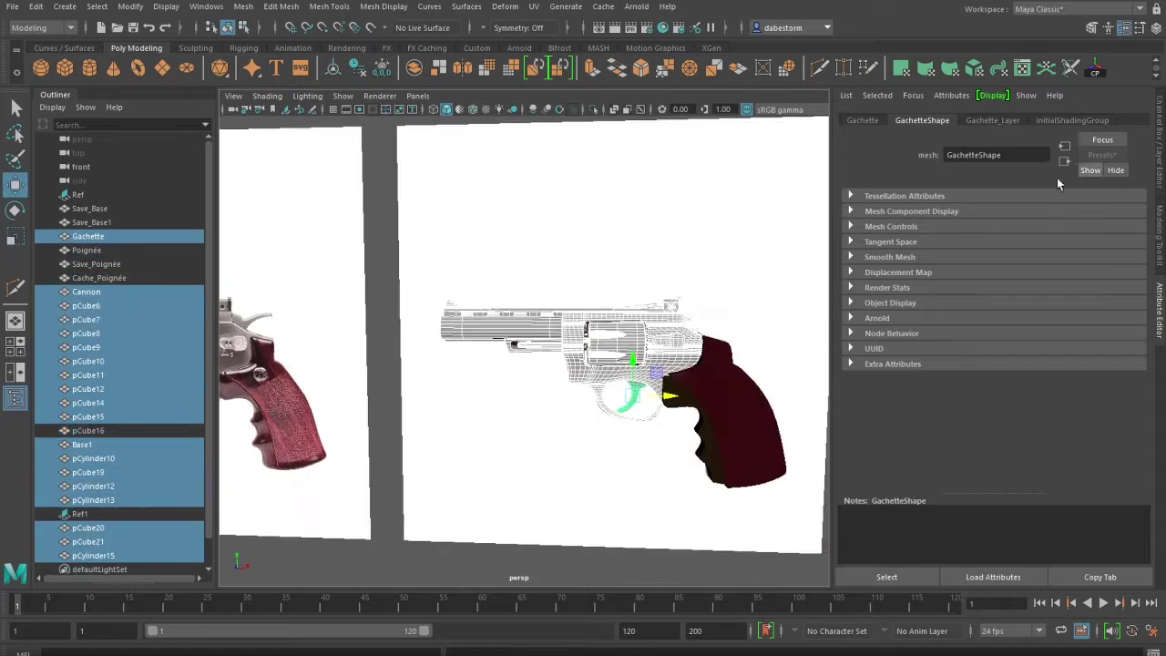
{"action": "left_click", "coordinate": [1101, 154]}
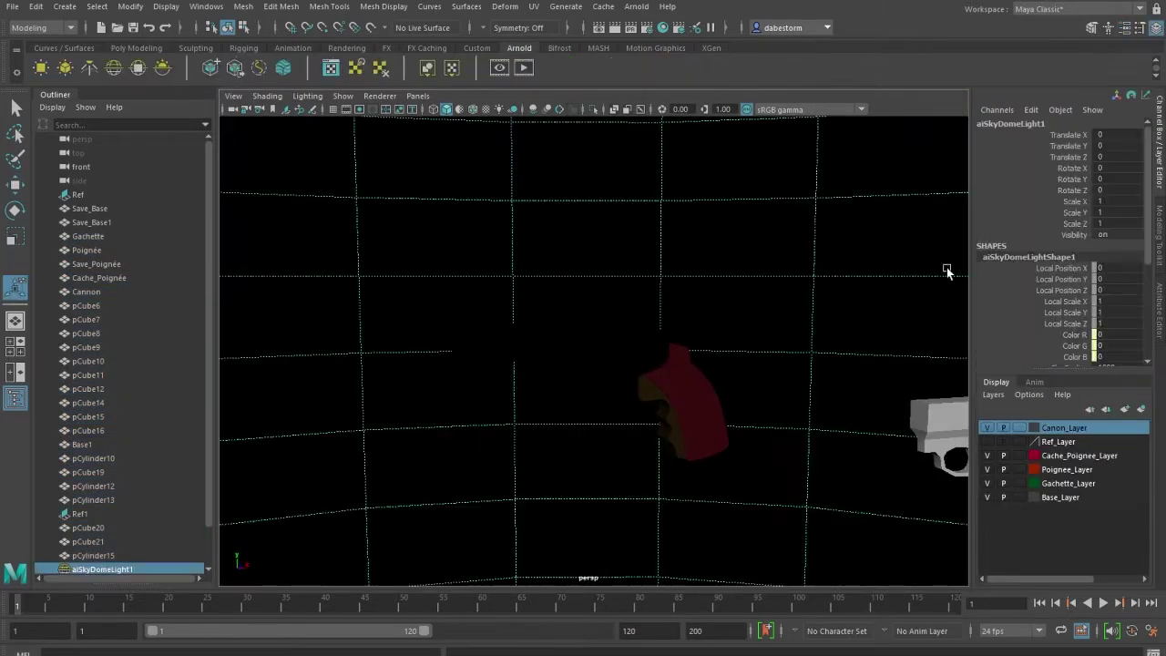
{"action": "left_click", "coordinate": [524, 67]}
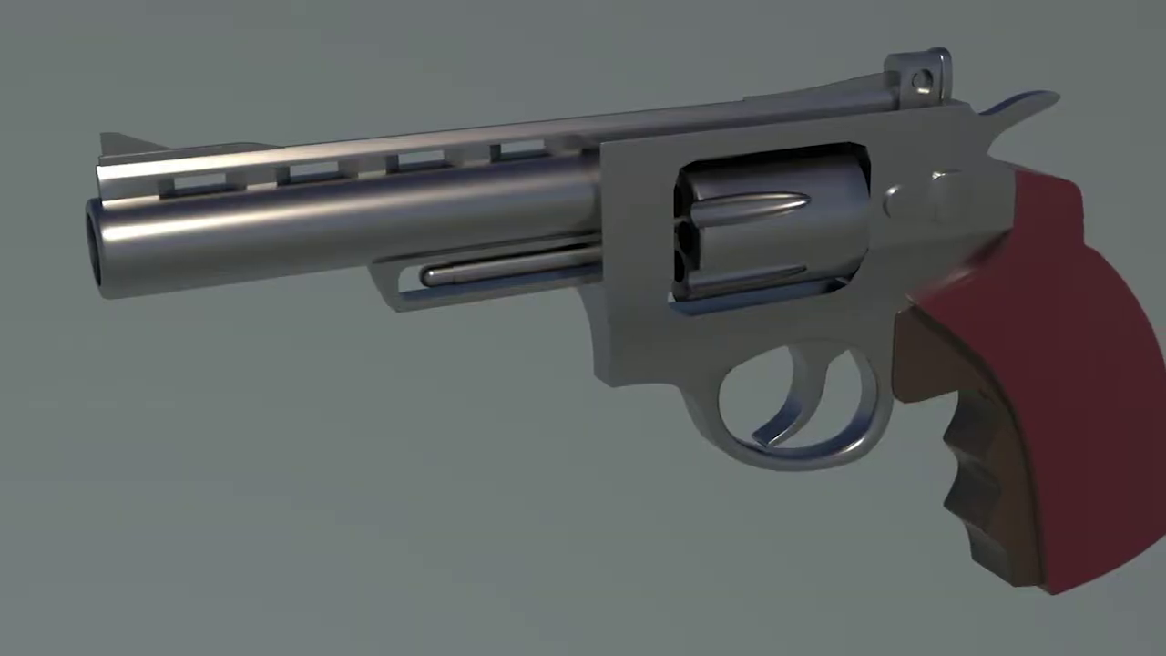